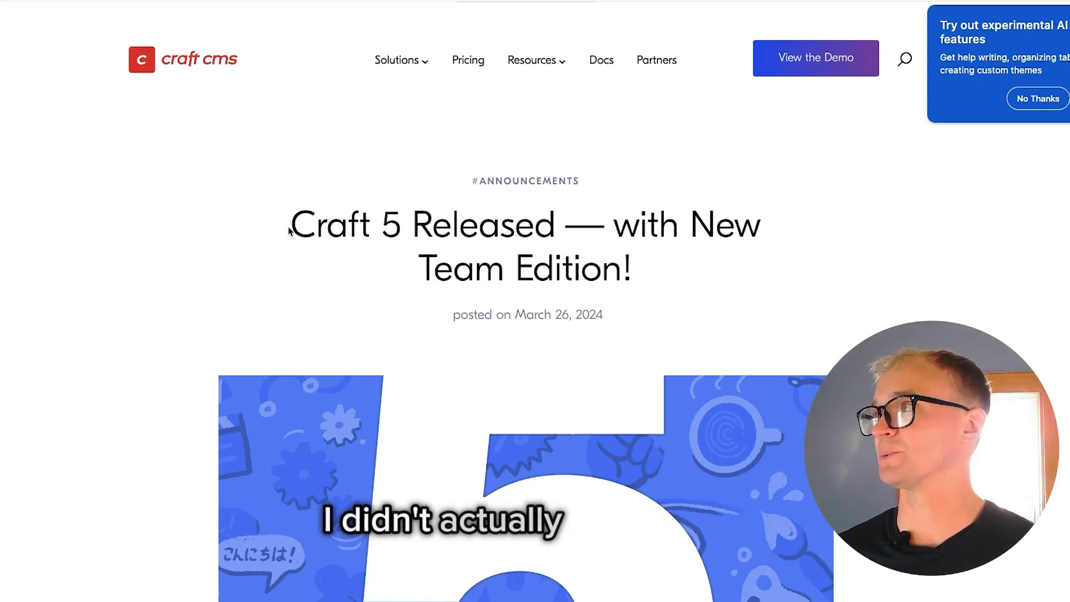
{"action": "scroll", "coordinate": [281, 277], "scroll_direction": "down", "scroll_amount": 10}
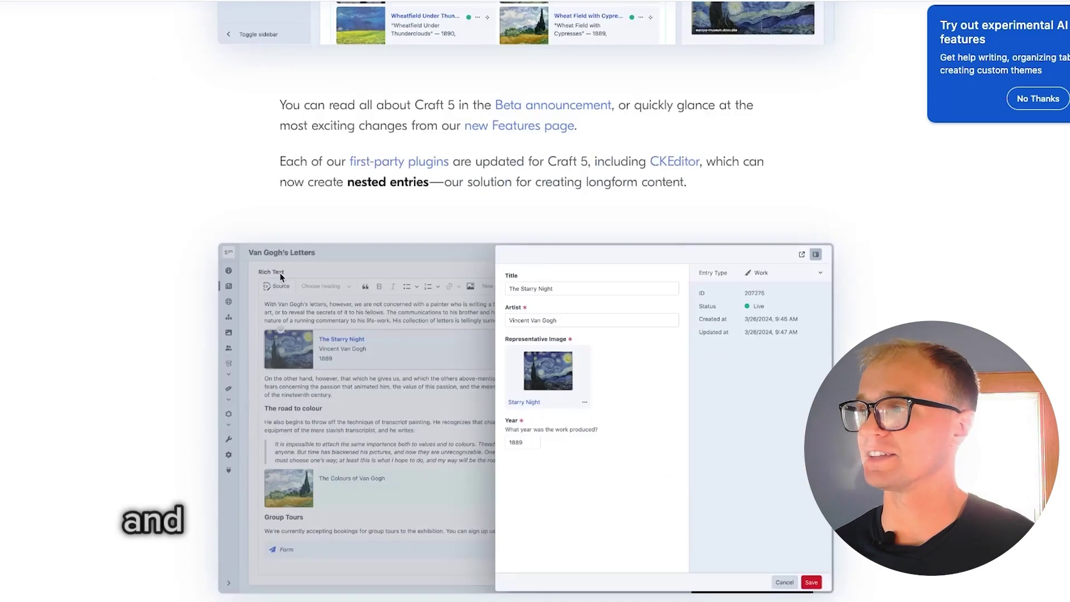
{"action": "scroll", "coordinate": [282, 277], "scroll_direction": "down", "scroll_amount": 5}
{"action": "scroll", "coordinate": [280, 278], "scroll_direction": "down", "scroll_amount": 4}
{"action": "scroll", "coordinate": [281, 270], "scroll_direction": "up", "scroll_amount": 1}
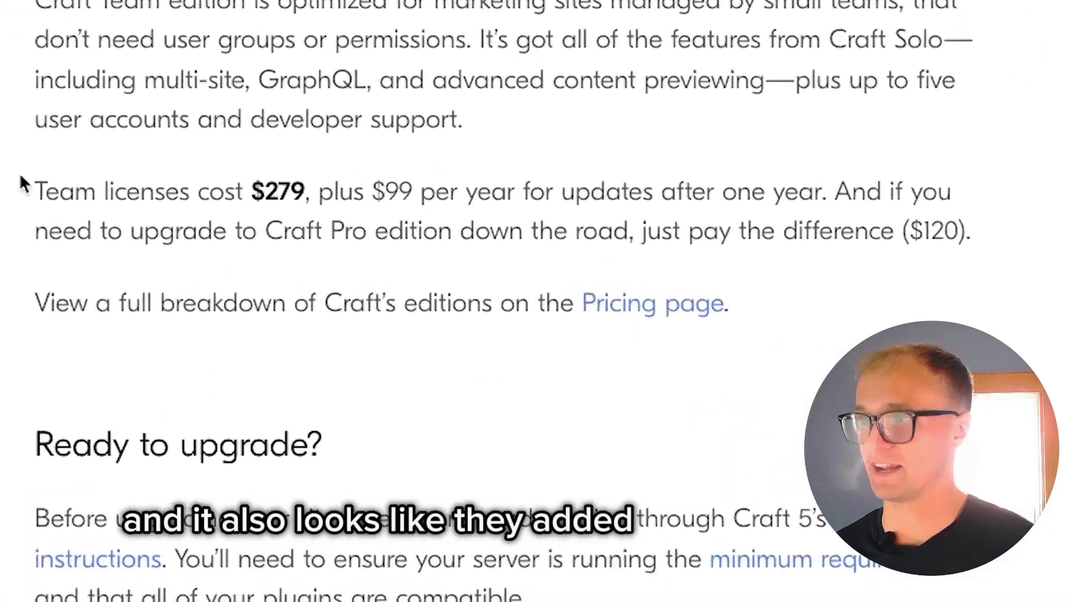
Step: Highlight the Team licenses $279 sentence on the Craft CMS page, then clear the highlight
{"action": "left_click_drag", "start_coordinate": [18, 191], "coordinate": [301, 189]}
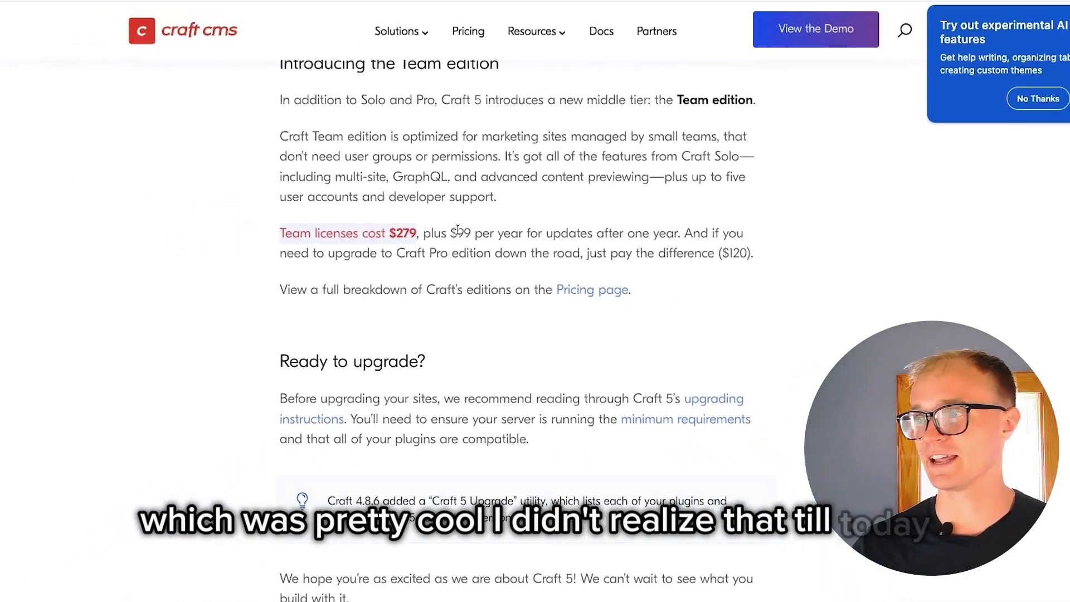
{"action": "left_click", "coordinate": [458, 231]}
{"action": "scroll", "coordinate": [458, 231], "scroll_direction": "down", "scroll_amount": 1}
{"action": "scroll", "coordinate": [458, 231], "scroll_direction": "down", "scroll_amount": 3}
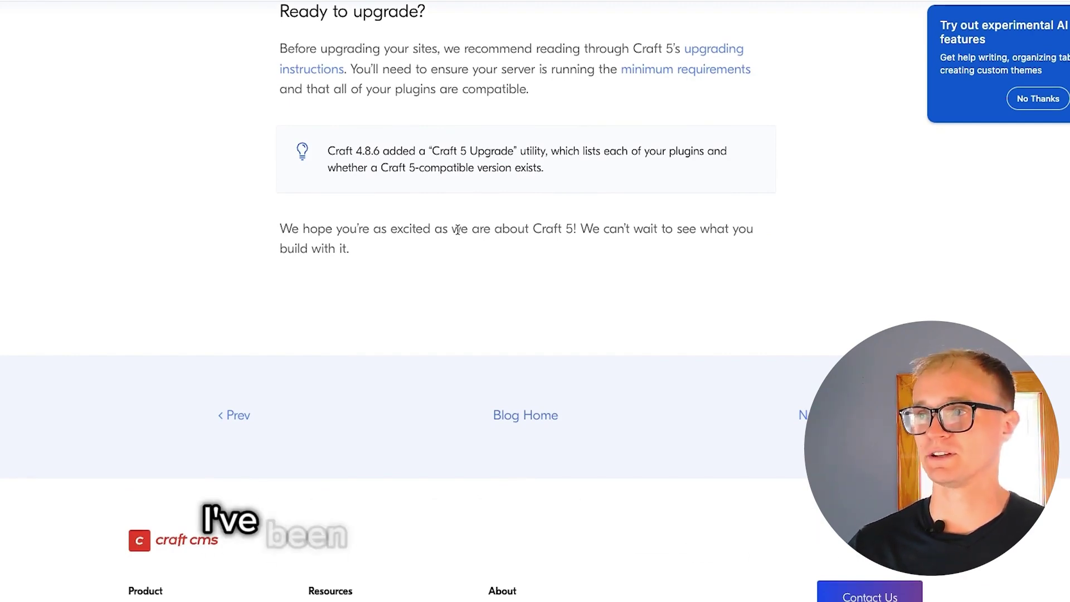
{"action": "scroll", "coordinate": [458, 230], "scroll_direction": "up", "scroll_amount": 3}
{"action": "scroll", "coordinate": [457, 232], "scroll_direction": "up", "scroll_amount": 4}
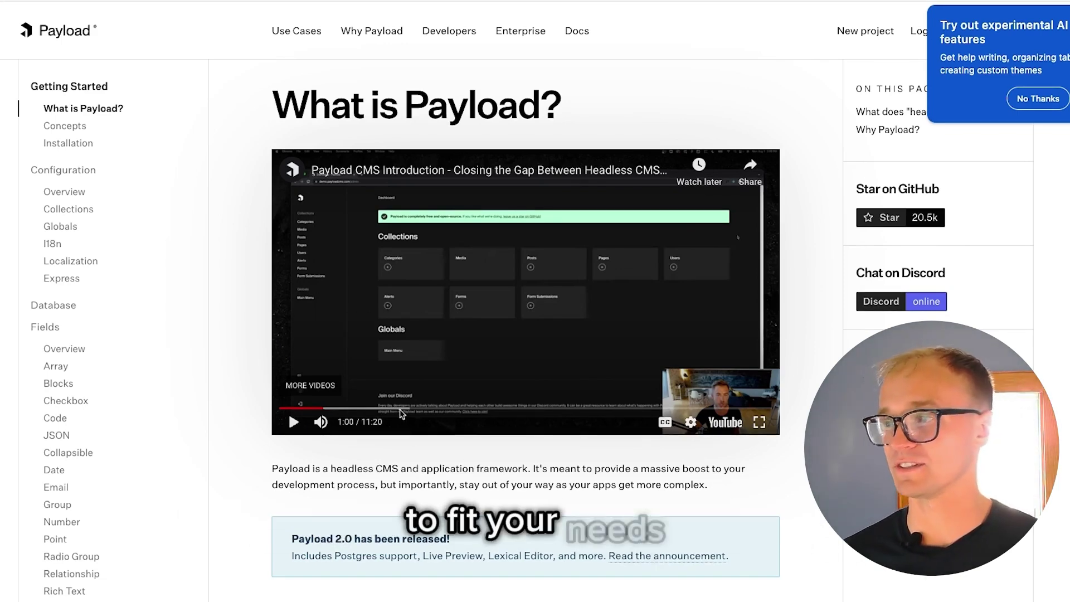
Step: Seek the Payload intro video to 3:30, then to 3:54, showing the config code
{"action": "left_click", "coordinate": [433, 408]}
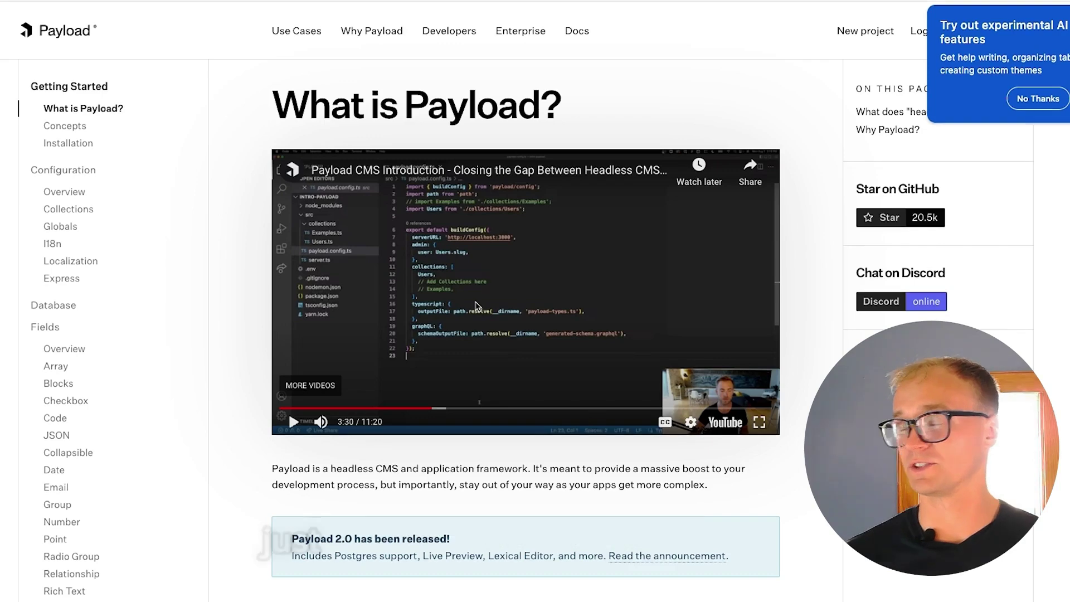
{"action": "left_click", "coordinate": [449, 408]}
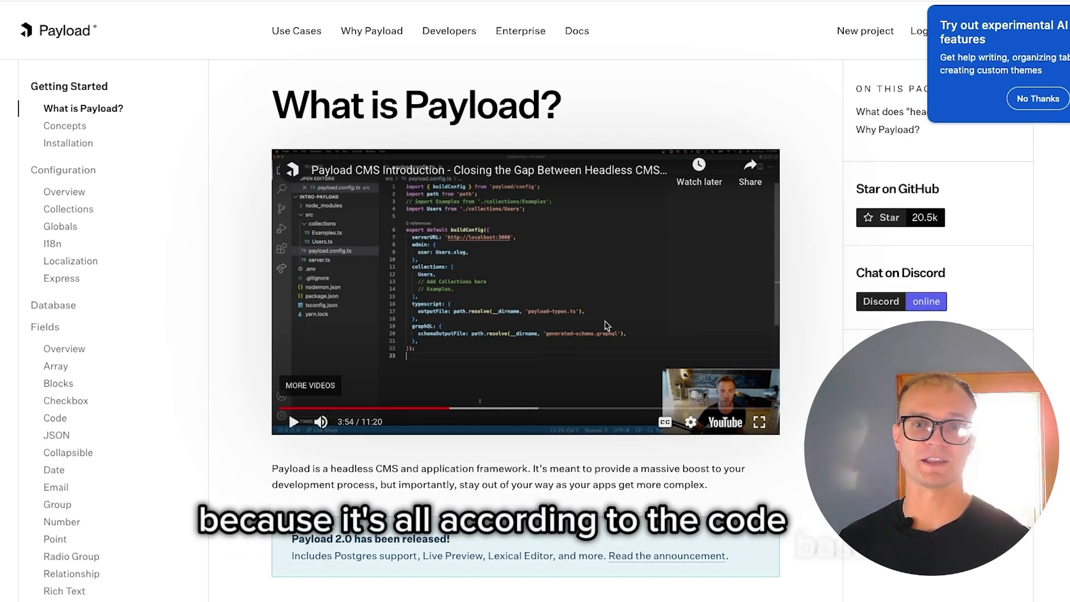
Step: Review the Collection Configs page, then go to the Text Field reference page
{"action": "left_click", "coordinate": [80, 211]}
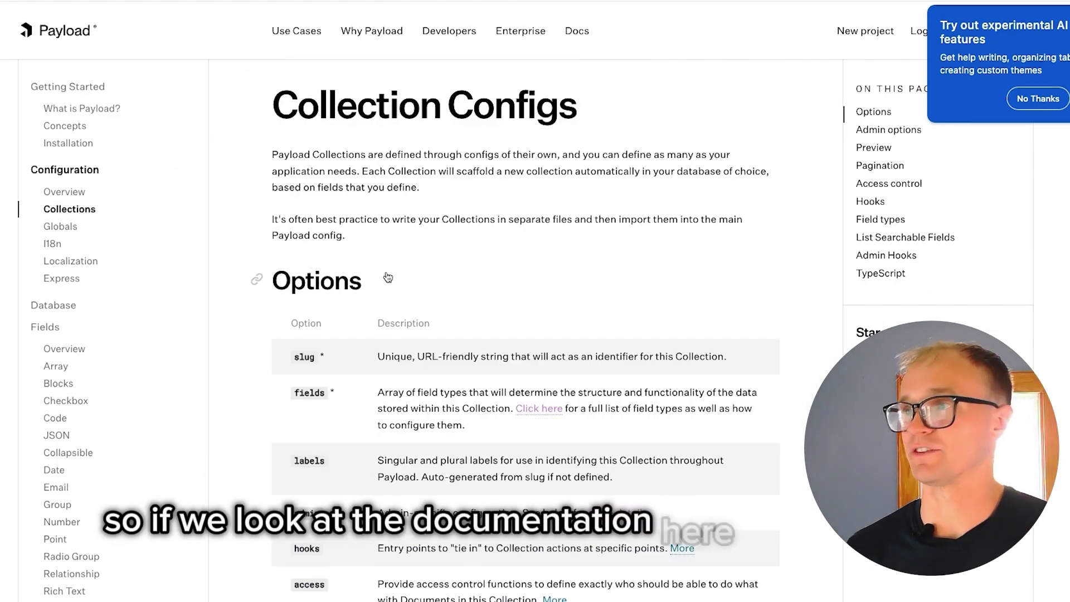
{"action": "scroll", "coordinate": [401, 287], "scroll_direction": "down", "scroll_amount": 2}
{"action": "scroll", "coordinate": [401, 288], "scroll_direction": "down", "scroll_amount": 5}
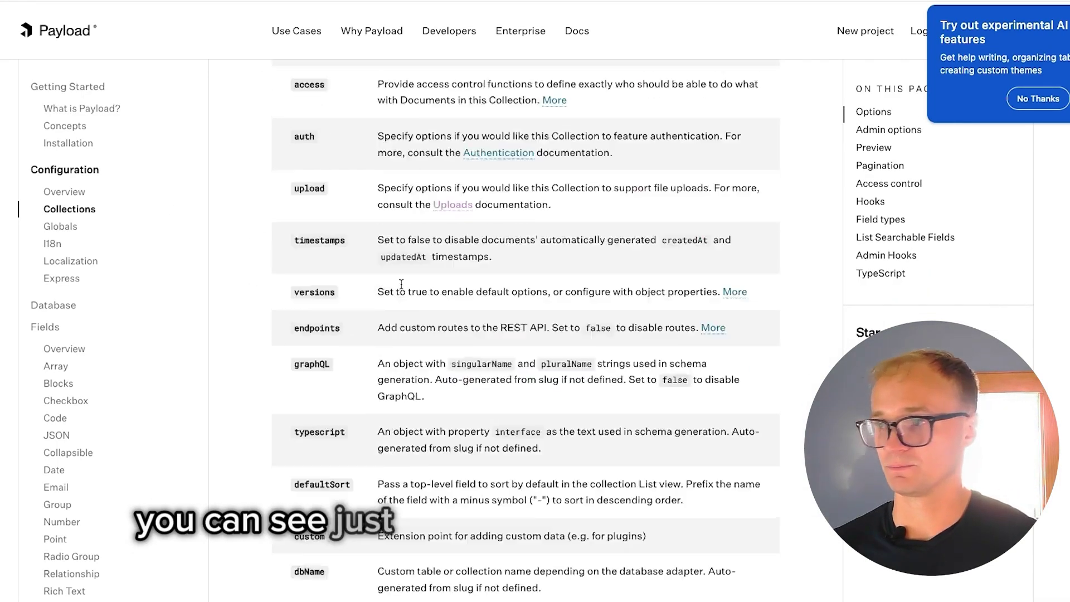
{"action": "scroll", "coordinate": [402, 287], "scroll_direction": "down", "scroll_amount": 2}
{"action": "scroll", "coordinate": [401, 287], "scroll_direction": "down", "scroll_amount": 5}
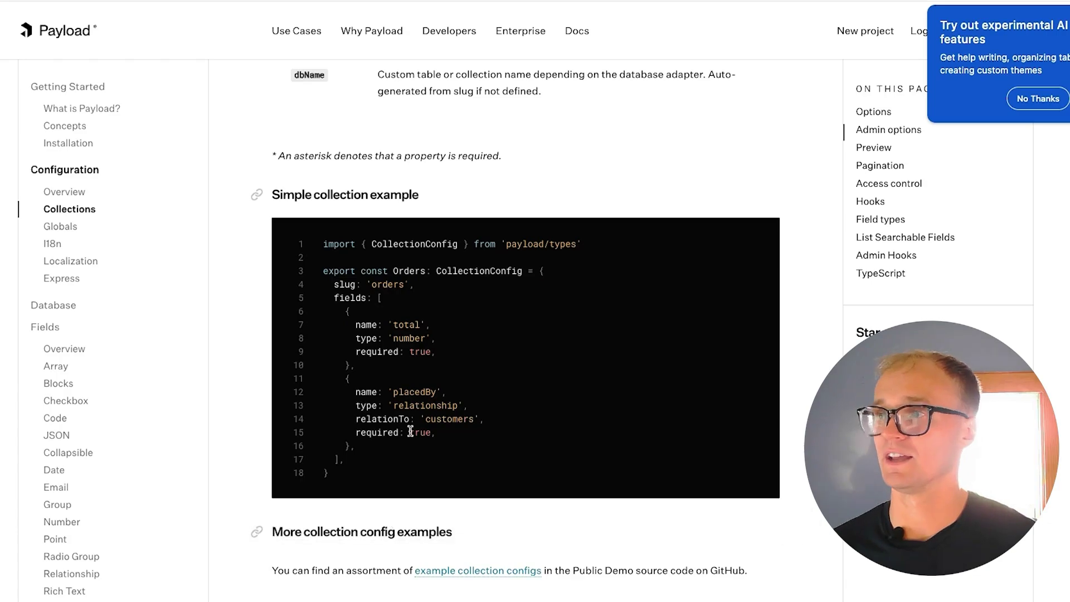
{"action": "scroll", "coordinate": [442, 432], "scroll_direction": "up", "scroll_amount": 5}
{"action": "scroll", "coordinate": [410, 430], "scroll_direction": "up", "scroll_amount": 3}
{"action": "scroll", "coordinate": [411, 431], "scroll_direction": "up", "scroll_amount": 4}
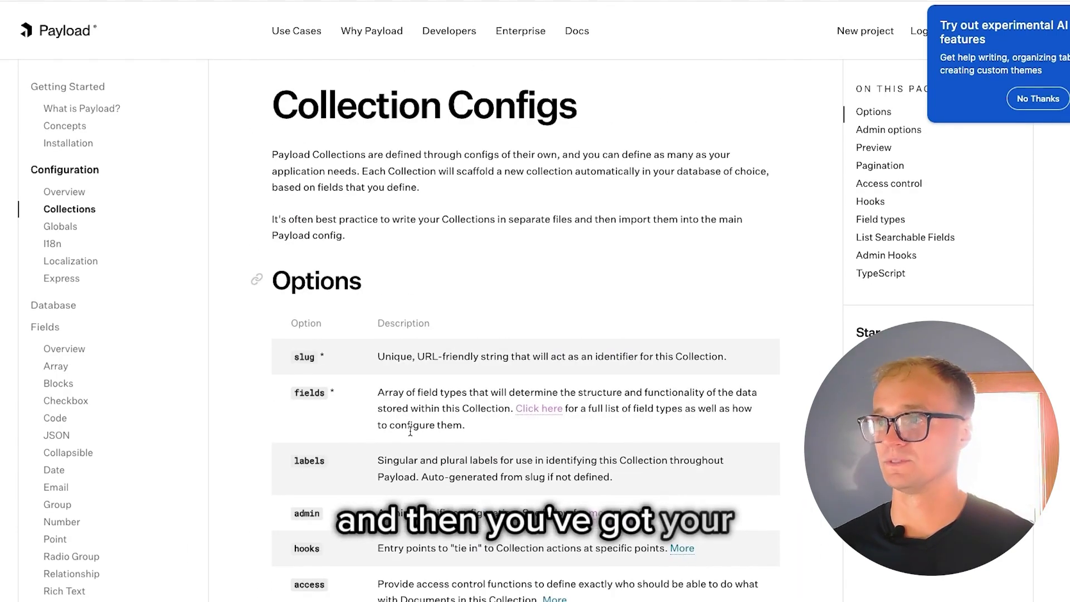
{"action": "scroll", "coordinate": [410, 431], "scroll_direction": "down", "scroll_amount": 1}
{"action": "scroll", "coordinate": [410, 430], "scroll_direction": "down", "scroll_amount": 2}
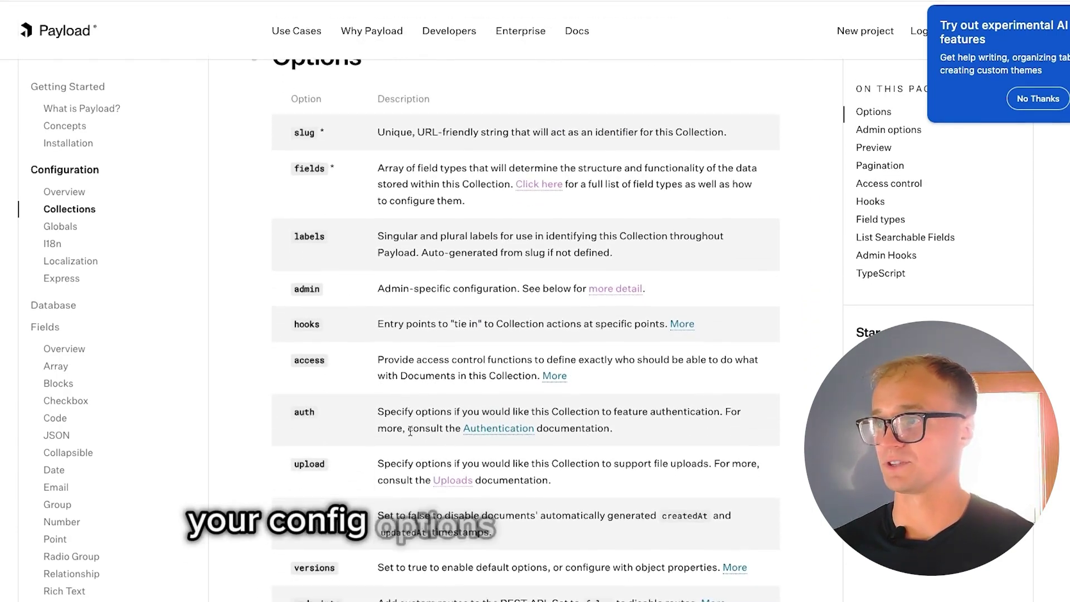
{"action": "scroll", "coordinate": [409, 430], "scroll_direction": "down", "scroll_amount": 2}
{"action": "scroll", "coordinate": [410, 430], "scroll_direction": "down", "scroll_amount": 1}
{"action": "scroll", "coordinate": [409, 430], "scroll_direction": "down", "scroll_amount": 6}
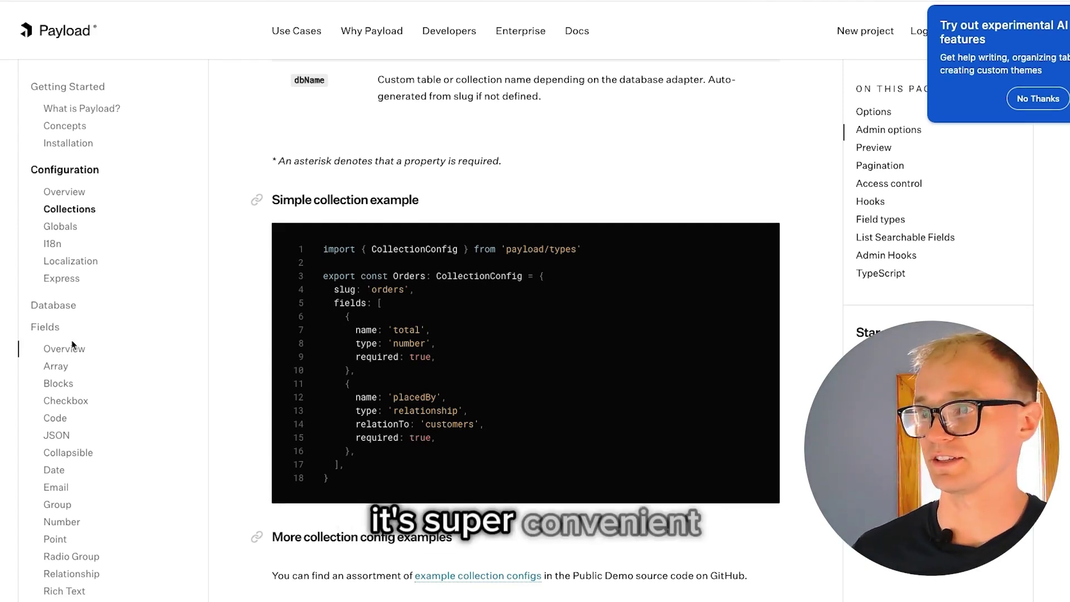
{"action": "scroll", "coordinate": [71, 510], "scroll_direction": "down", "scroll_amount": 1}
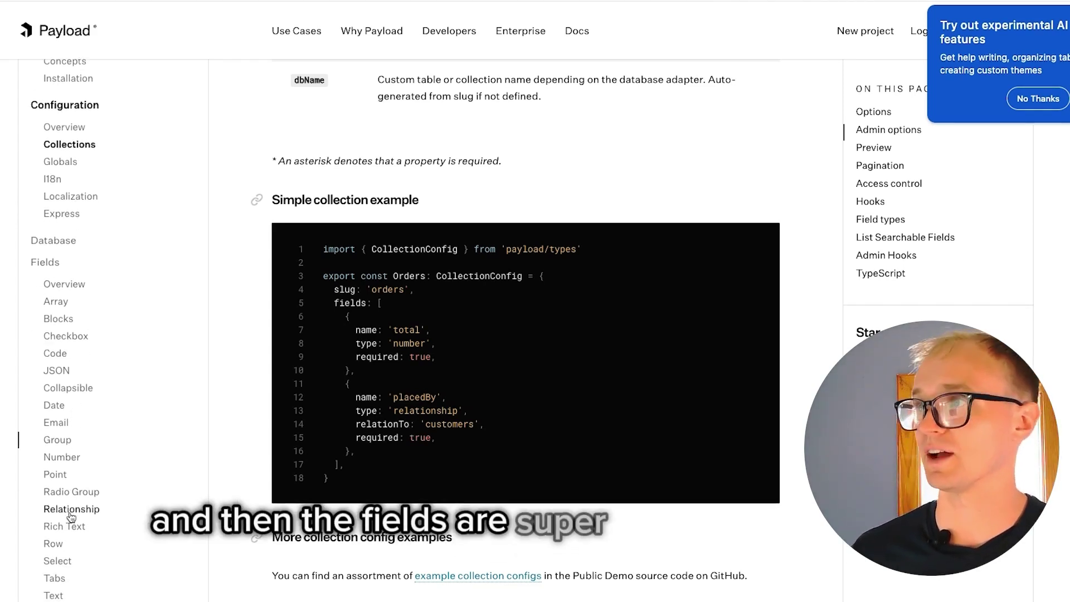
{"action": "left_click", "coordinate": [54, 595]}
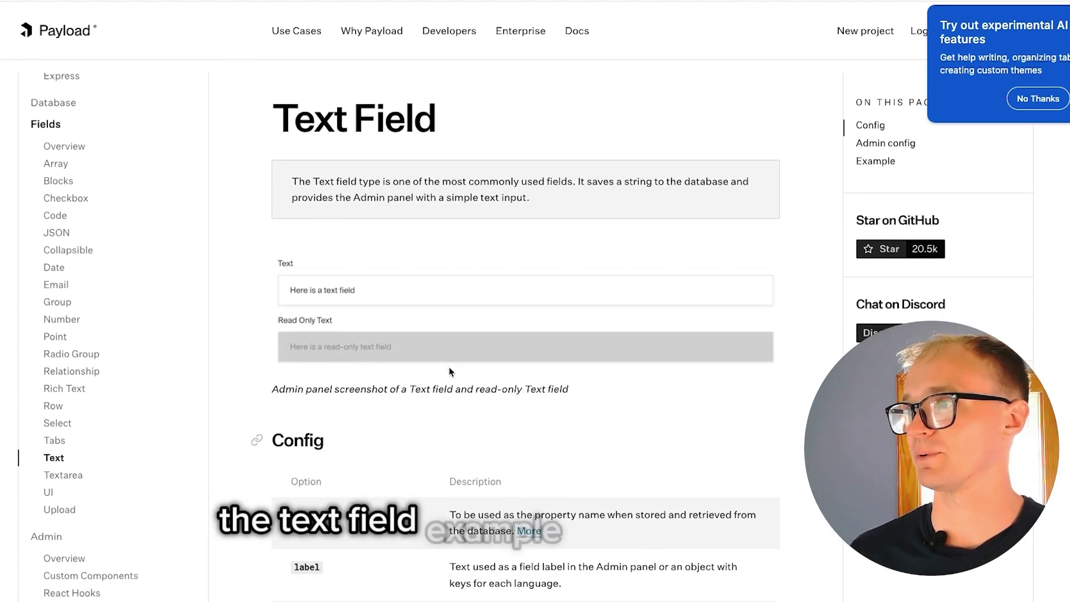
{"action": "scroll", "coordinate": [450, 371], "scroll_direction": "down", "scroll_amount": 1}
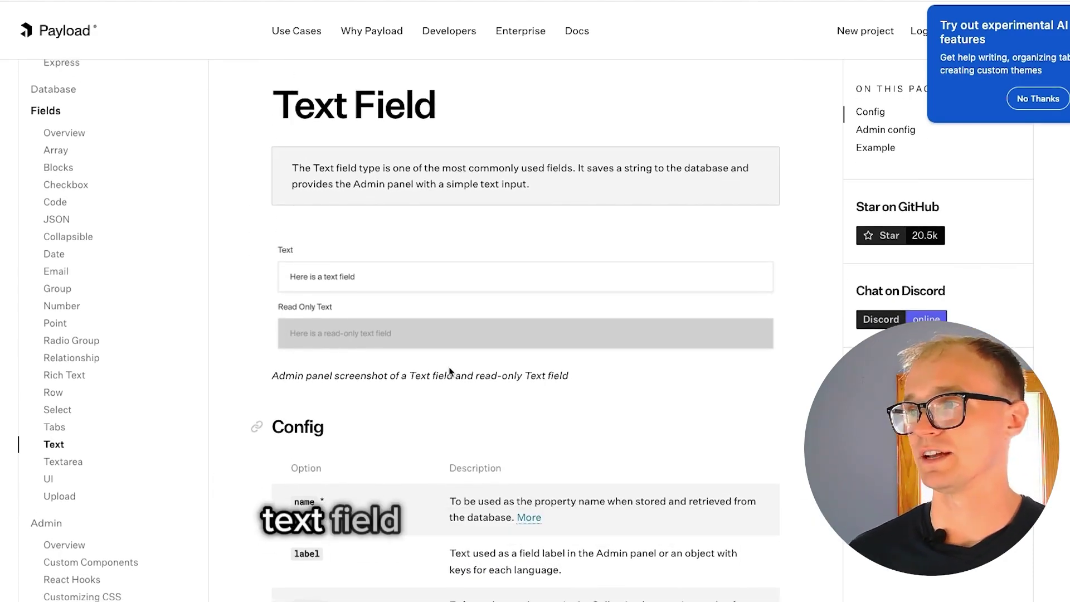
{"action": "scroll", "coordinate": [449, 371], "scroll_direction": "down", "scroll_amount": 3}
{"action": "scroll", "coordinate": [449, 367], "scroll_direction": "down", "scroll_amount": 4}
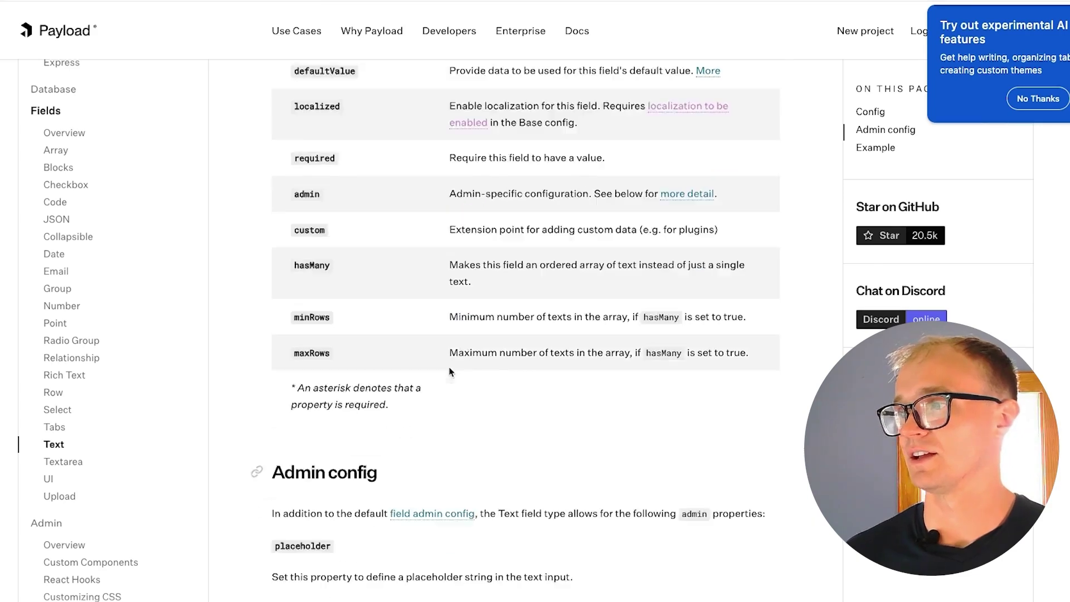
{"action": "scroll", "coordinate": [449, 371], "scroll_direction": "down", "scroll_amount": 6}
{"action": "scroll", "coordinate": [449, 370], "scroll_direction": "down", "scroll_amount": 1}
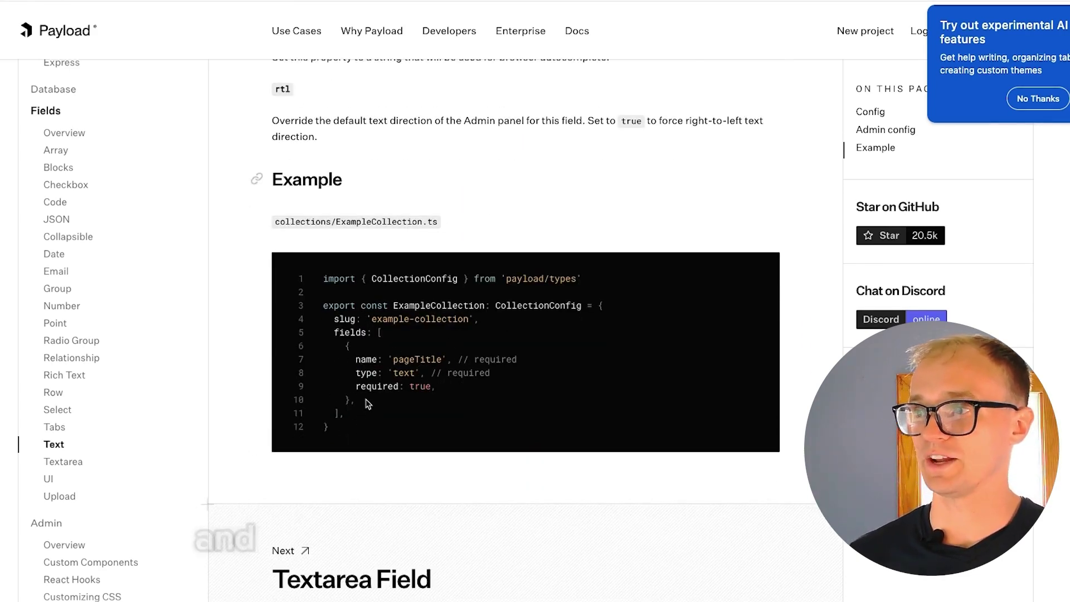
Step: Highlight the required pageTitle field definition in the Text Field example, then deselect it
{"action": "left_click_drag", "start_coordinate": [365, 404], "coordinate": [335, 332]}
{"action": "left_click", "coordinate": [327, 348]}
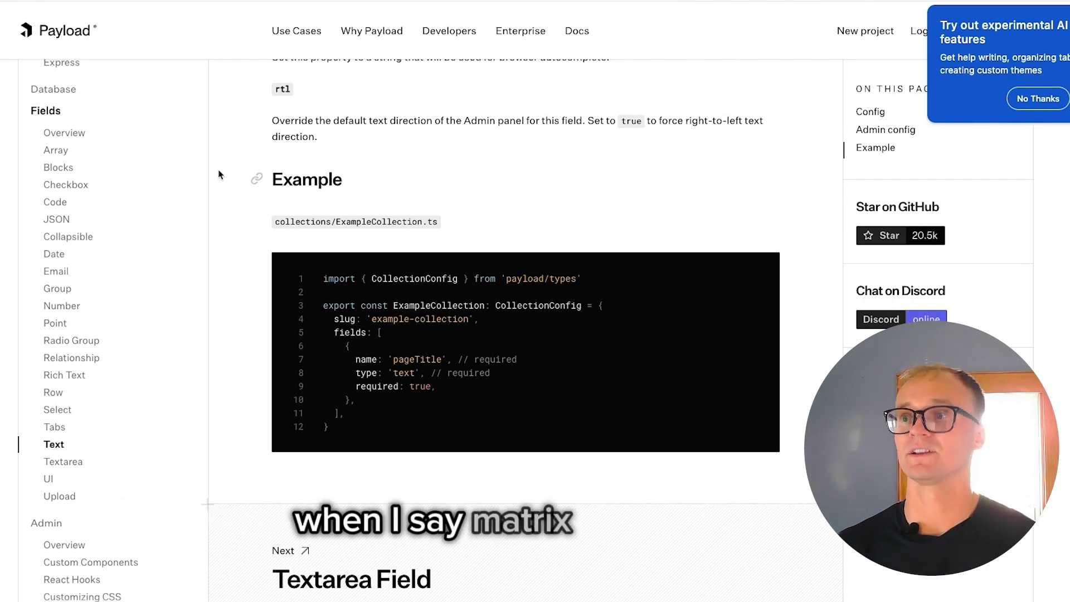
{"action": "left_click", "coordinate": [54, 167]}
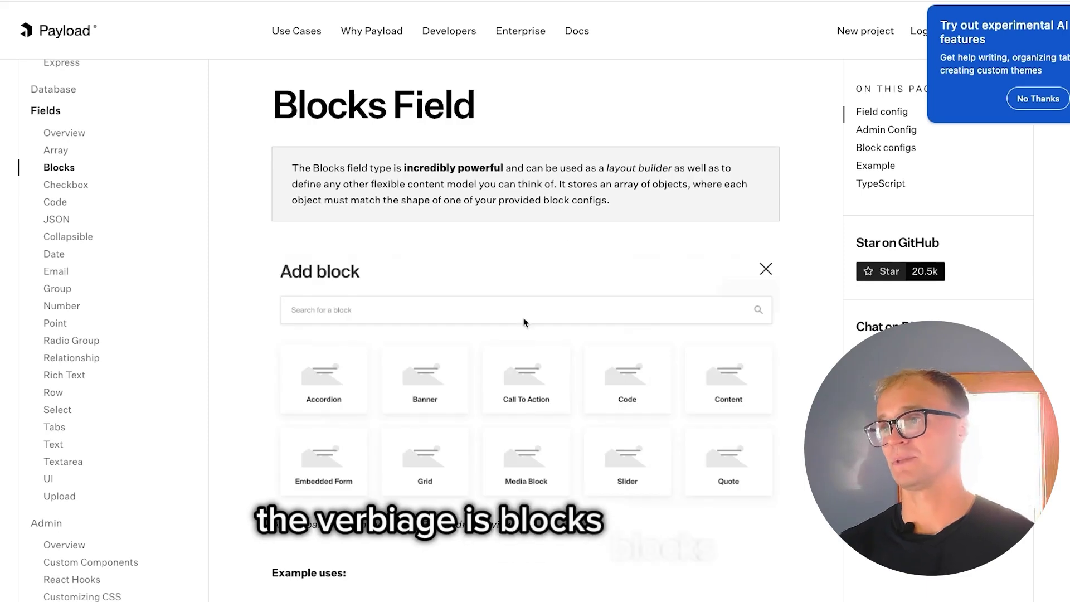
{"action": "scroll", "coordinate": [524, 322], "scroll_direction": "down", "scroll_amount": 1}
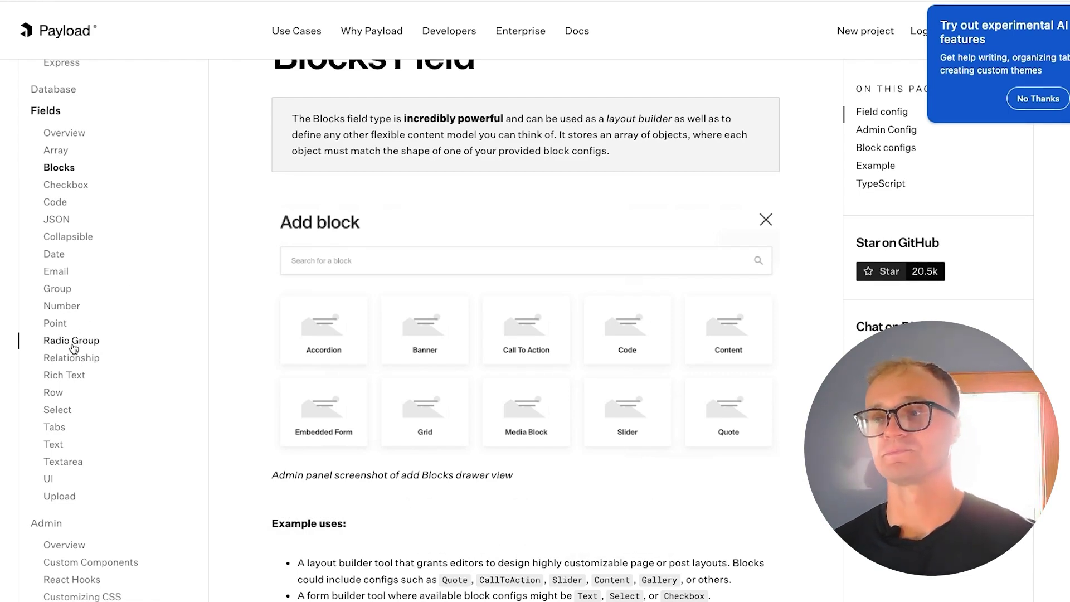
{"action": "scroll", "coordinate": [75, 334], "scroll_direction": "down", "scroll_amount": 6}
{"action": "scroll", "coordinate": [80, 404], "scroll_direction": "down", "scroll_amount": 1}
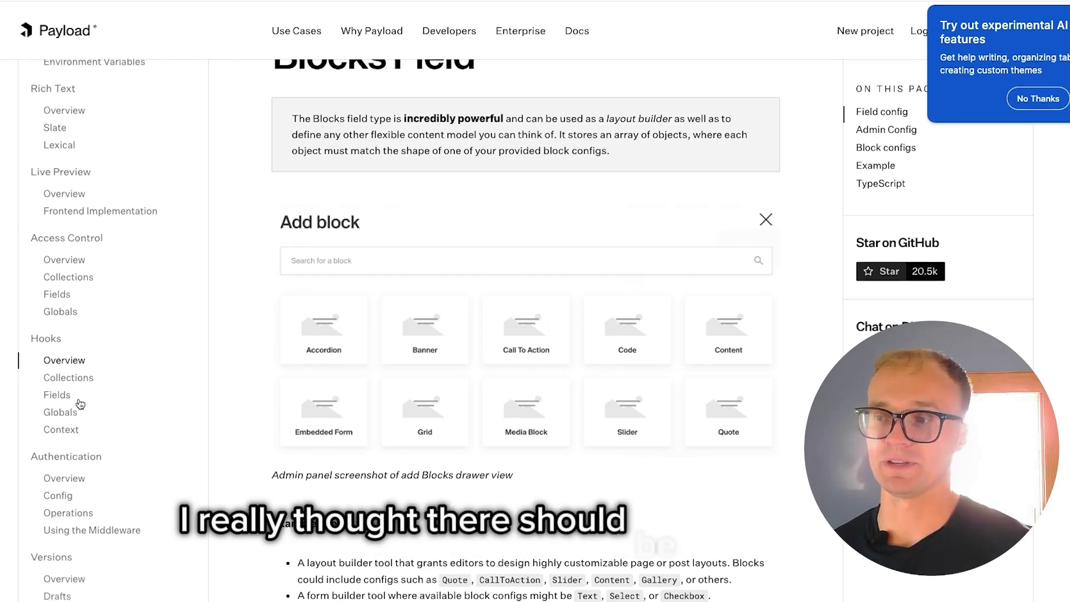
{"action": "scroll", "coordinate": [79, 404], "scroll_direction": "down", "scroll_amount": 2}
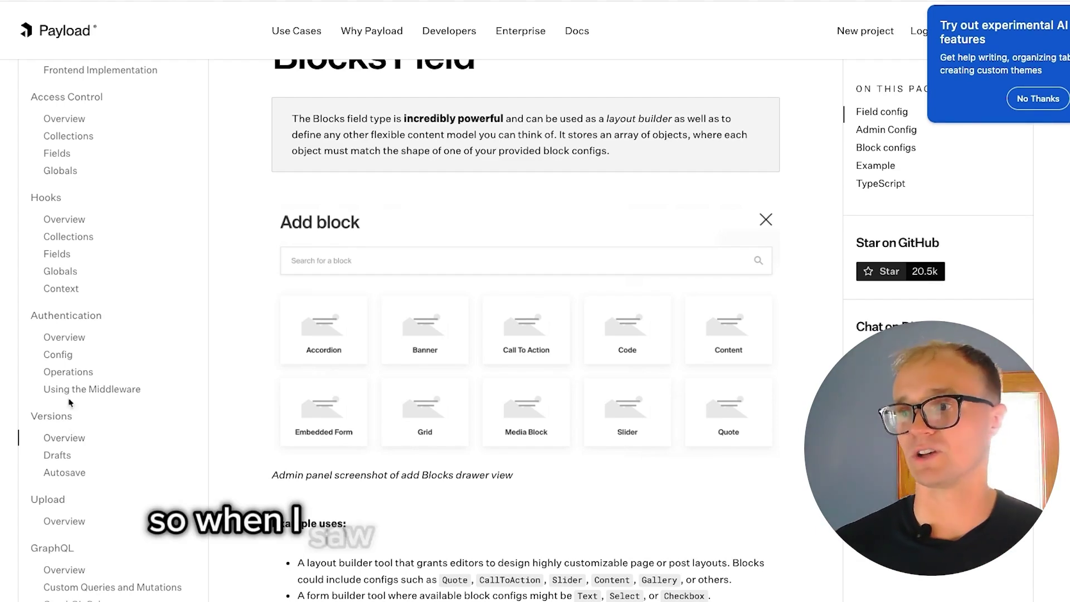
{"action": "scroll", "coordinate": [108, 413], "scroll_direction": "down", "scroll_amount": 1}
{"action": "scroll", "coordinate": [107, 413], "scroll_direction": "down", "scroll_amount": 2}
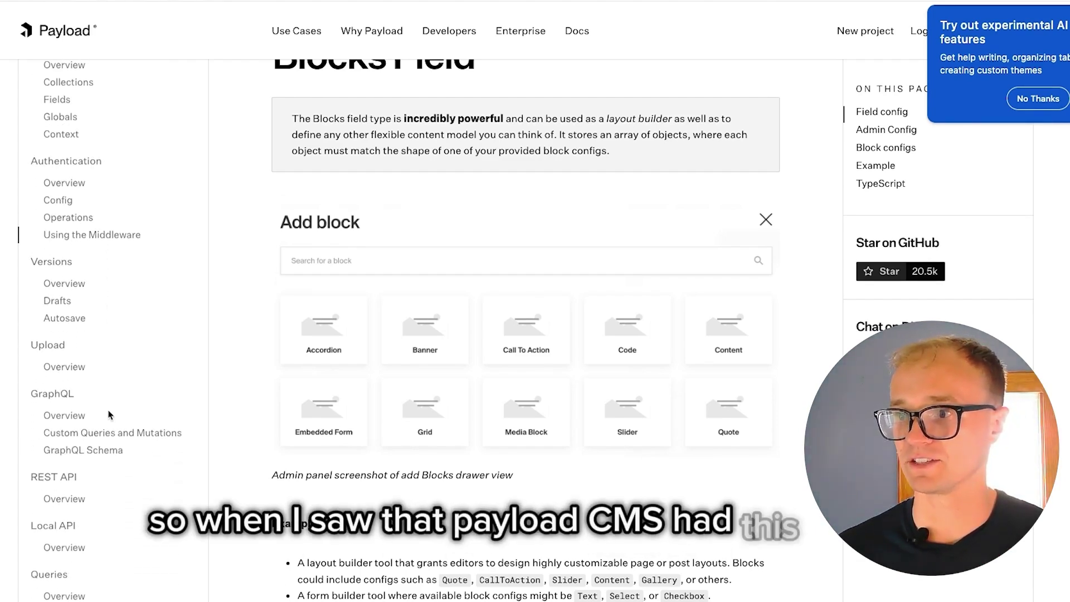
{"action": "scroll", "coordinate": [107, 414], "scroll_direction": "down", "scroll_amount": 1}
{"action": "scroll", "coordinate": [107, 412], "scroll_direction": "down", "scroll_amount": 1}
{"action": "scroll", "coordinate": [108, 413], "scroll_direction": "down", "scroll_amount": 1}
{"action": "scroll", "coordinate": [108, 413], "scroll_direction": "down", "scroll_amount": 1}
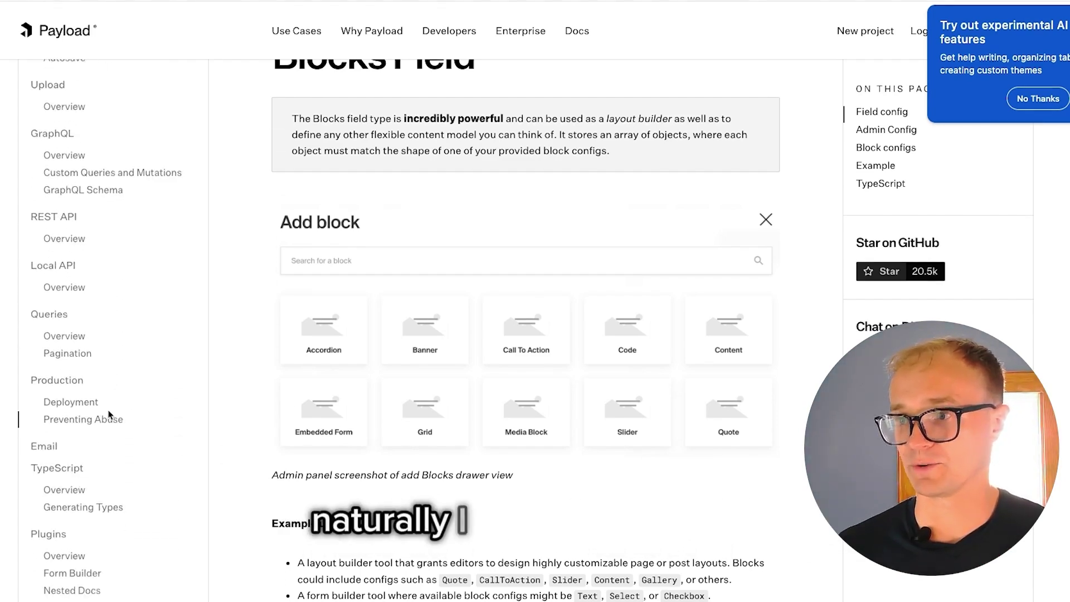
{"action": "scroll", "coordinate": [108, 413], "scroll_direction": "down", "scroll_amount": 2}
{"action": "scroll", "coordinate": [108, 413], "scroll_direction": "down", "scroll_amount": 2}
{"action": "scroll", "coordinate": [108, 412], "scroll_direction": "up", "scroll_amount": 3}
{"action": "scroll", "coordinate": [108, 413], "scroll_direction": "up", "scroll_amount": 5}
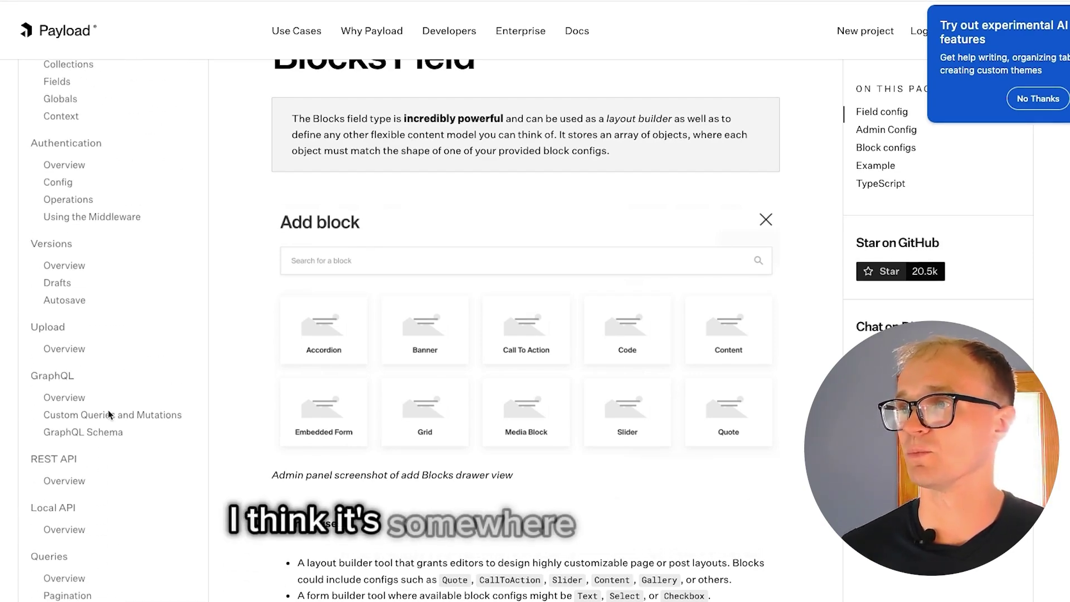
{"action": "scroll", "coordinate": [108, 413], "scroll_direction": "up", "scroll_amount": 1}
{"action": "scroll", "coordinate": [109, 413], "scroll_direction": "up", "scroll_amount": 1}
{"action": "scroll", "coordinate": [108, 413], "scroll_direction": "up", "scroll_amount": 1}
{"action": "scroll", "coordinate": [79, 418], "scroll_direction": "down", "scroll_amount": 3}
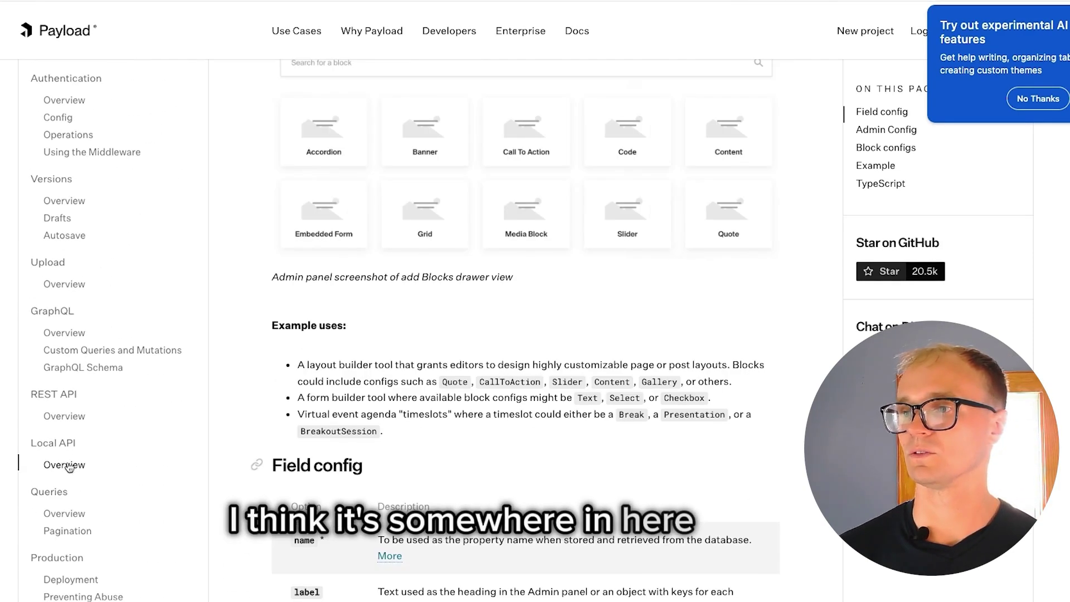
Step: Go to the Local API Overview page from the sidebar
{"action": "left_click", "coordinate": [65, 464]}
{"action": "scroll", "coordinate": [432, 328], "scroll_direction": "down", "scroll_amount": 5}
{"action": "scroll", "coordinate": [431, 328], "scroll_direction": "up", "scroll_amount": 2}
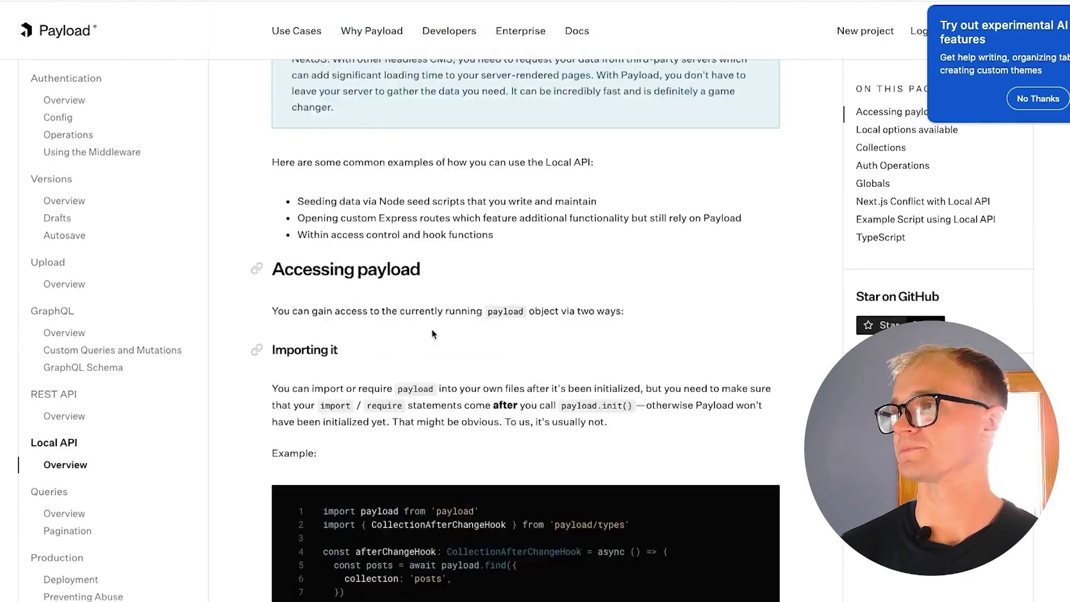
{"action": "scroll", "coordinate": [432, 328], "scroll_direction": "up", "scroll_amount": 3}
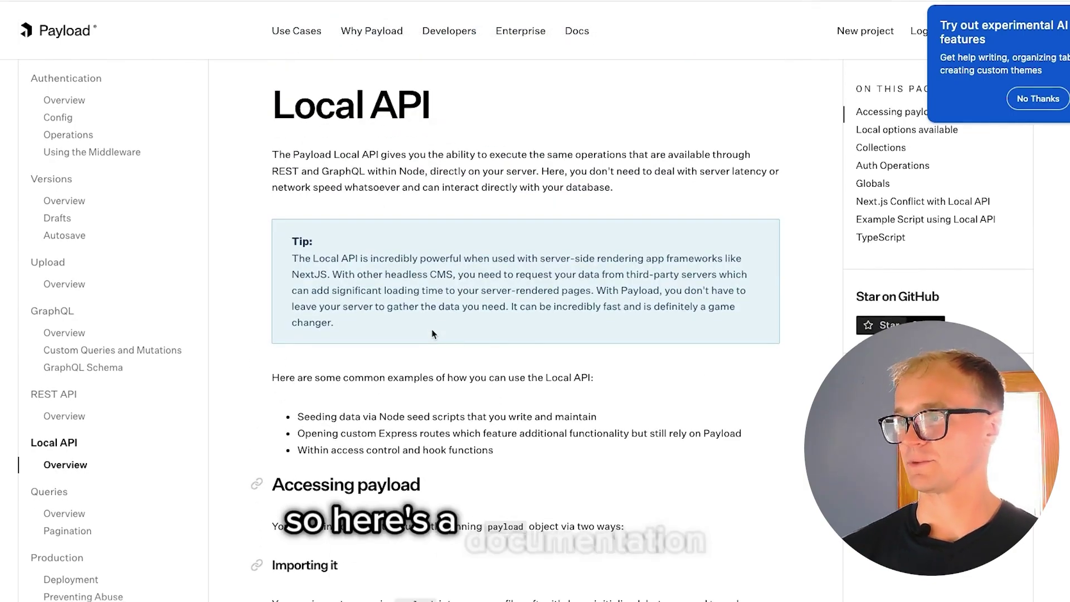
{"action": "scroll", "coordinate": [432, 333], "scroll_direction": "down", "scroll_amount": 4}
{"action": "scroll", "coordinate": [431, 333], "scroll_direction": "down", "scroll_amount": 2}
{"action": "scroll", "coordinate": [432, 333], "scroll_direction": "down", "scroll_amount": 2}
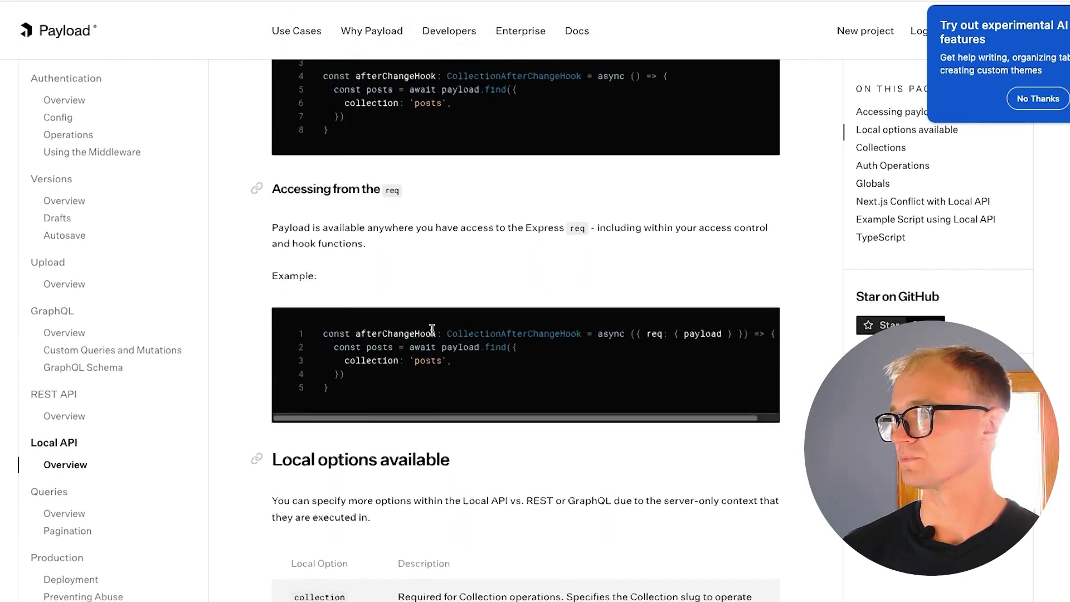
{"action": "scroll", "coordinate": [431, 333], "scroll_direction": "down", "scroll_amount": 1}
{"action": "scroll", "coordinate": [431, 333], "scroll_direction": "up", "scroll_amount": 9}
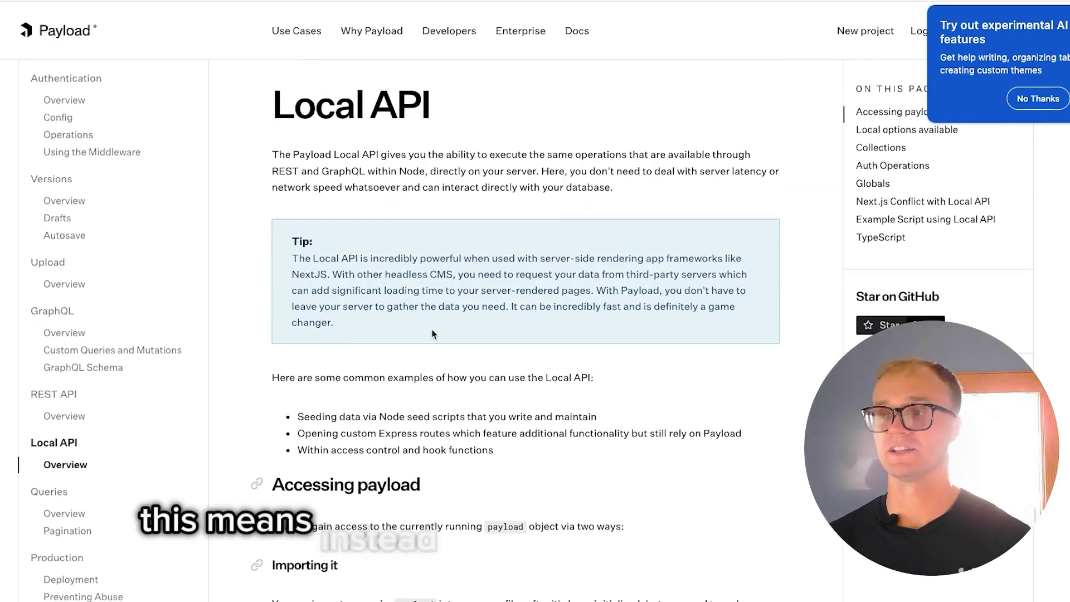